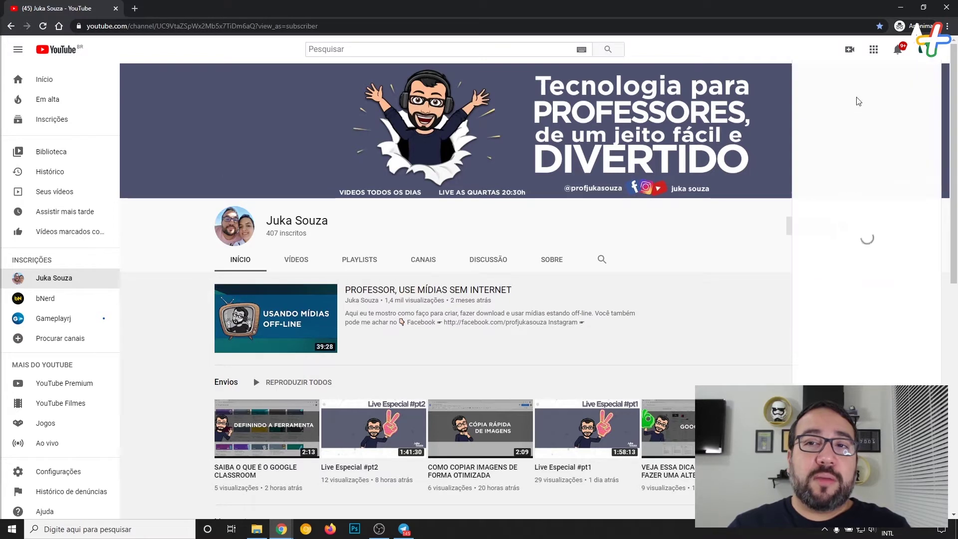
Switch to the account's empty channel, start a new video upload and dismiss the YouTube Studio welcome message.
{"action": "left_click", "coordinate": [843, 124]}
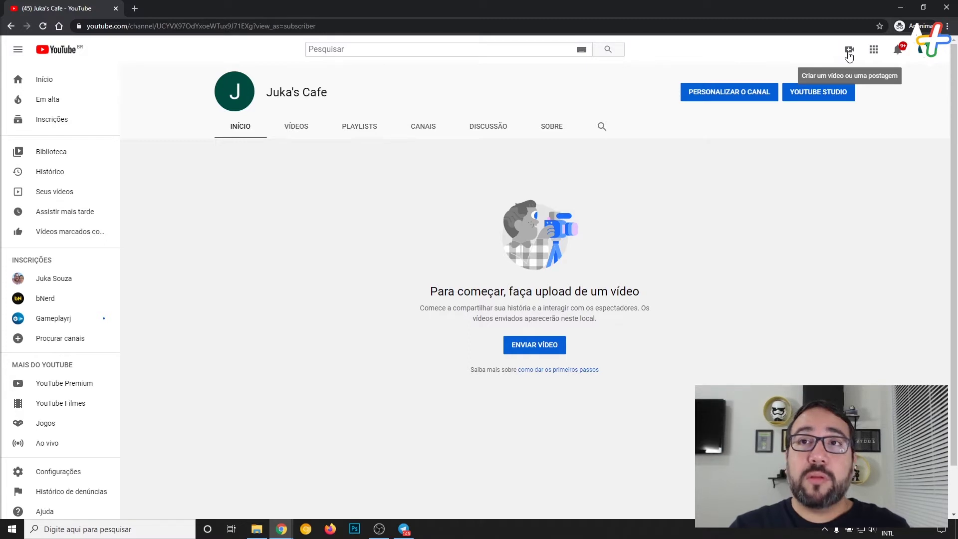
{"action": "key", "text": "super+plus"}
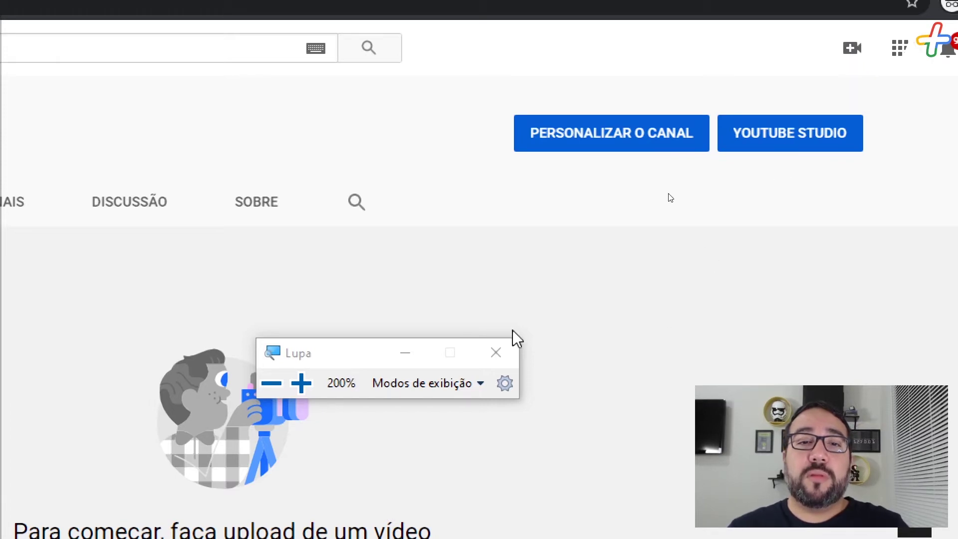
{"action": "left_click", "coordinate": [496, 353]}
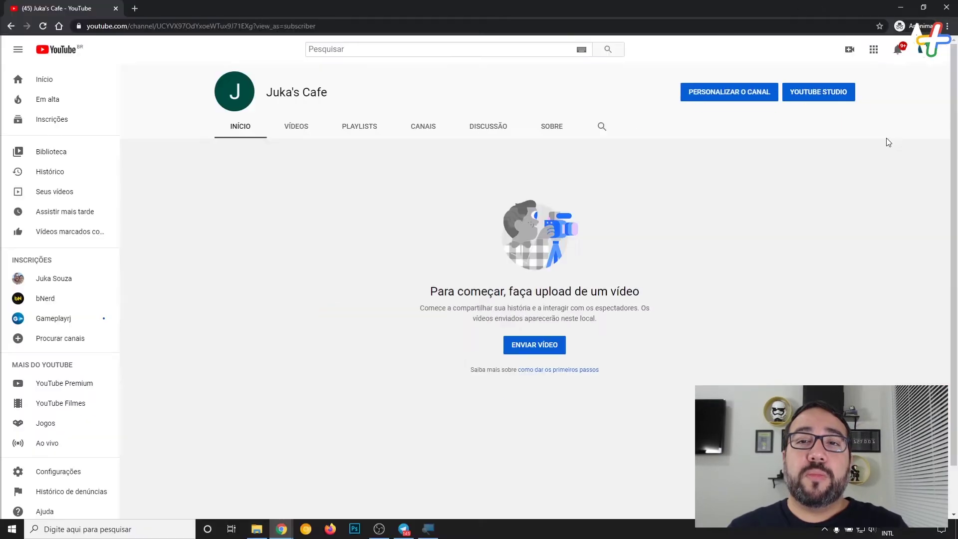
{"action": "left_click", "coordinate": [850, 49]}
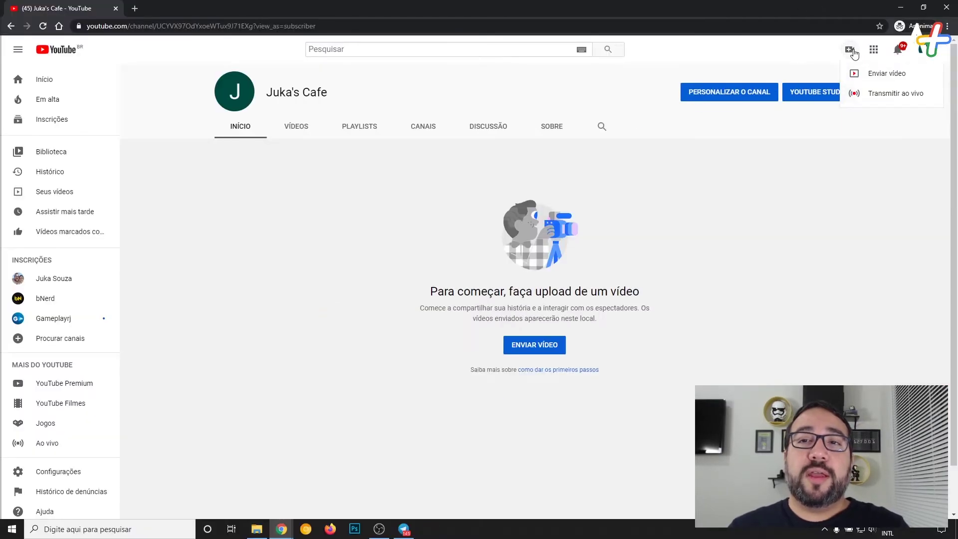
{"action": "left_click", "coordinate": [893, 75]}
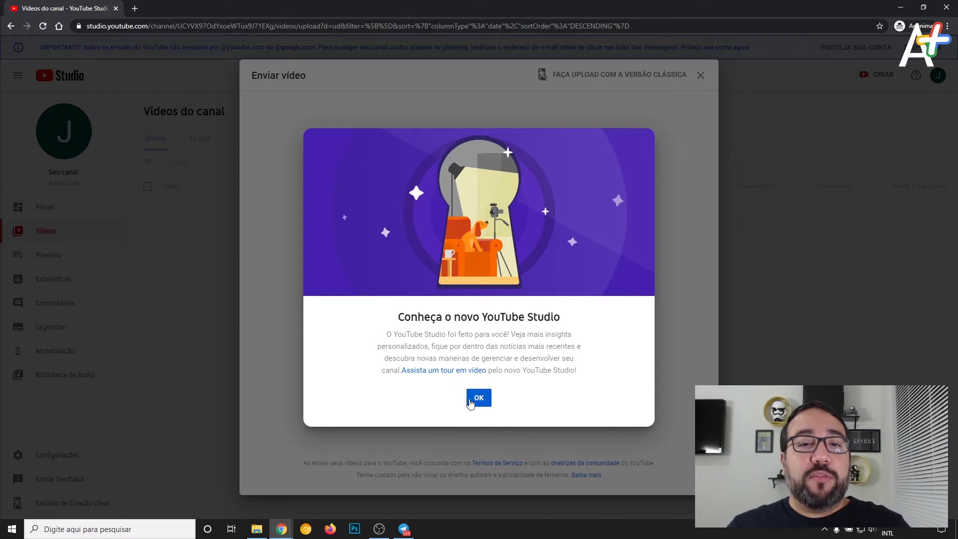
{"action": "left_click", "coordinate": [475, 398]}
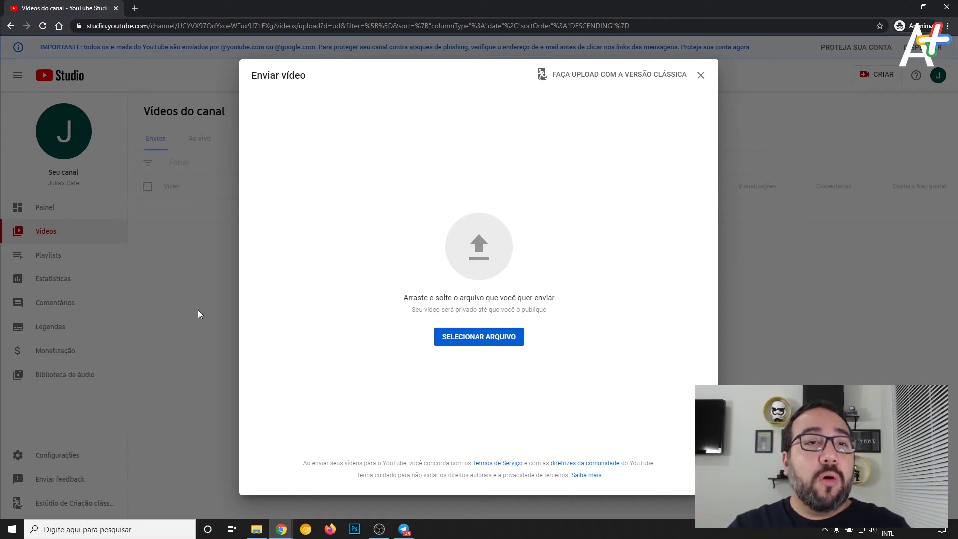
Upload the desktop video file Quinta 09-04 using a reduced browser window, and maximize the window again.
{"action": "double_click", "coordinate": [355, 5]}
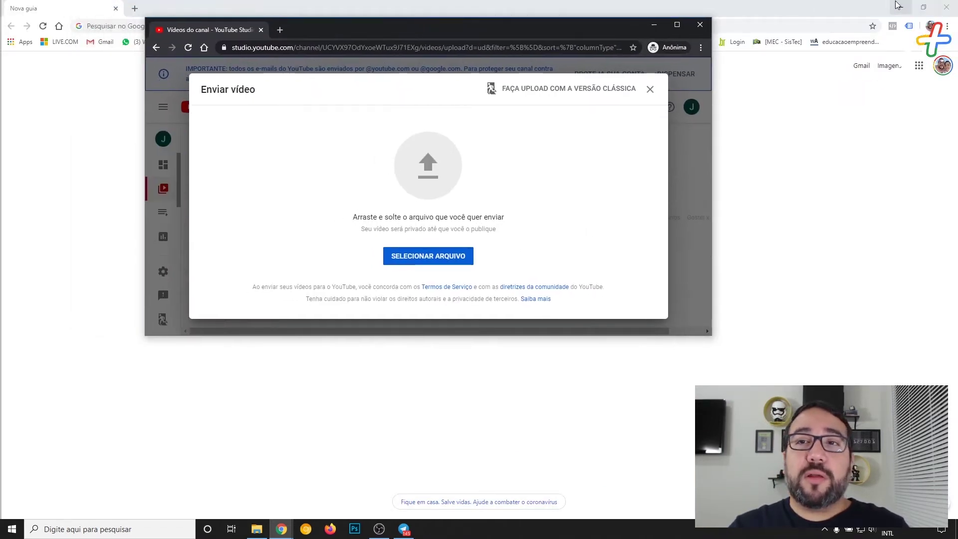
{"action": "left_click", "coordinate": [901, 7]}
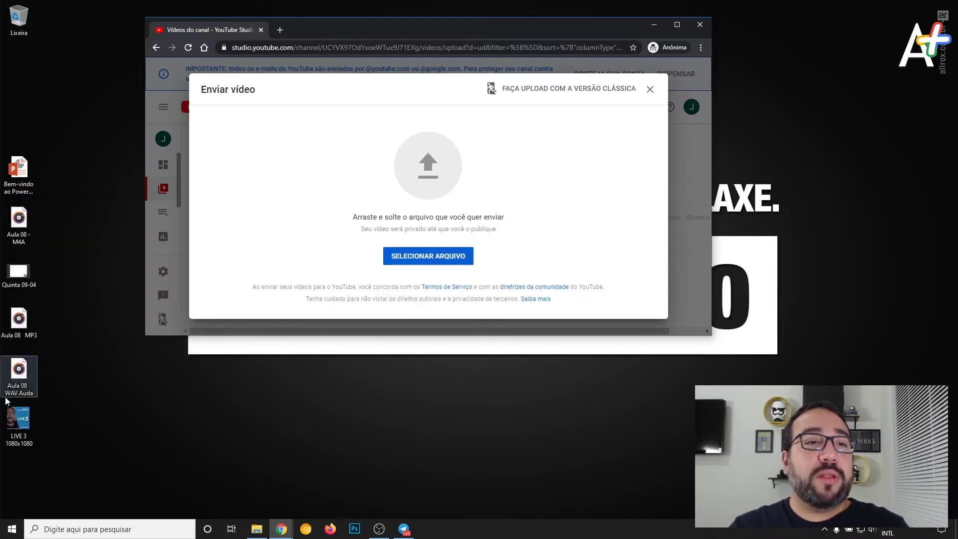
{"action": "left_click_drag", "start_coordinate": [16, 287], "coordinate": [538, 203]}
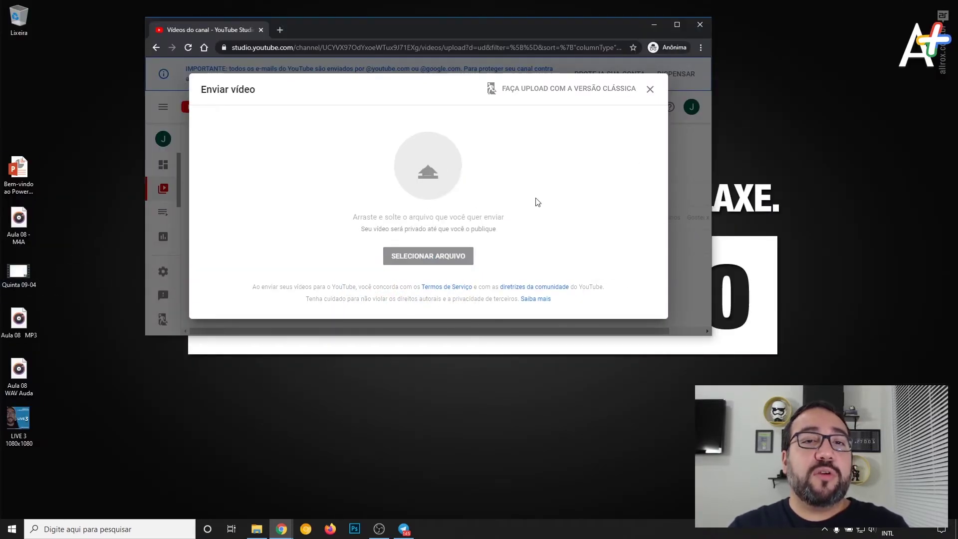
{"action": "left_click", "coordinate": [678, 25]}
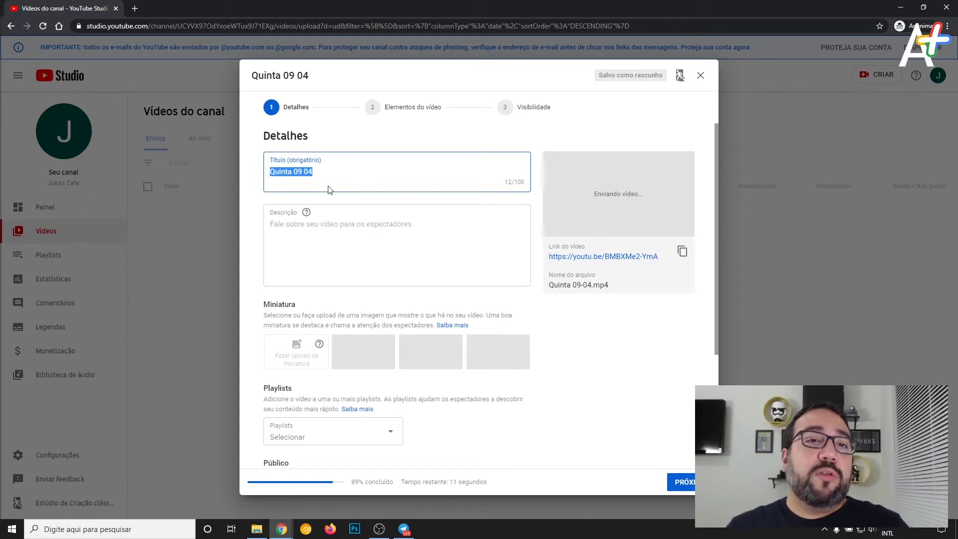
Replace the video's title with "Aula 01" and leave the description empty.
{"action": "left_click", "coordinate": [354, 174]}
{"action": "key", "text": "BackSpace"}
{"action": "key", "text": "BackSpace"}
{"action": "key", "text": "BackSpace"}
{"action": "key", "text": "BackSpace"}
{"action": "key", "text": "BackSpace"}
{"action": "key", "text": "BackSpace"}
{"action": "key", "text": "BackSpace"}
{"action": "key", "text": "BackSpace"}
{"action": "key", "text": "BackSpace"}
{"action": "key", "text": "BackSpace"}
{"action": "key", "text": "BackSpace"}
{"action": "key", "text": "BackSpace"}
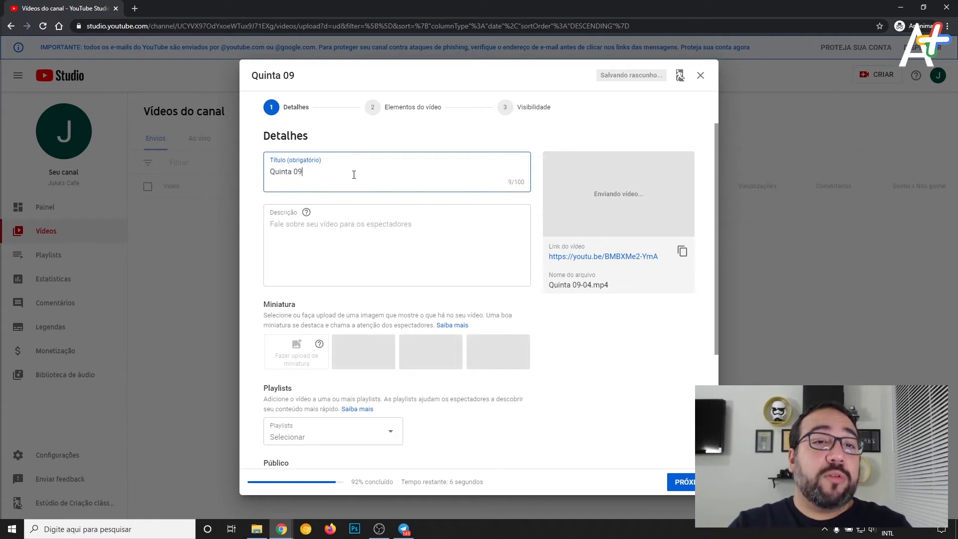
{"action": "type", "text": "Aul"}
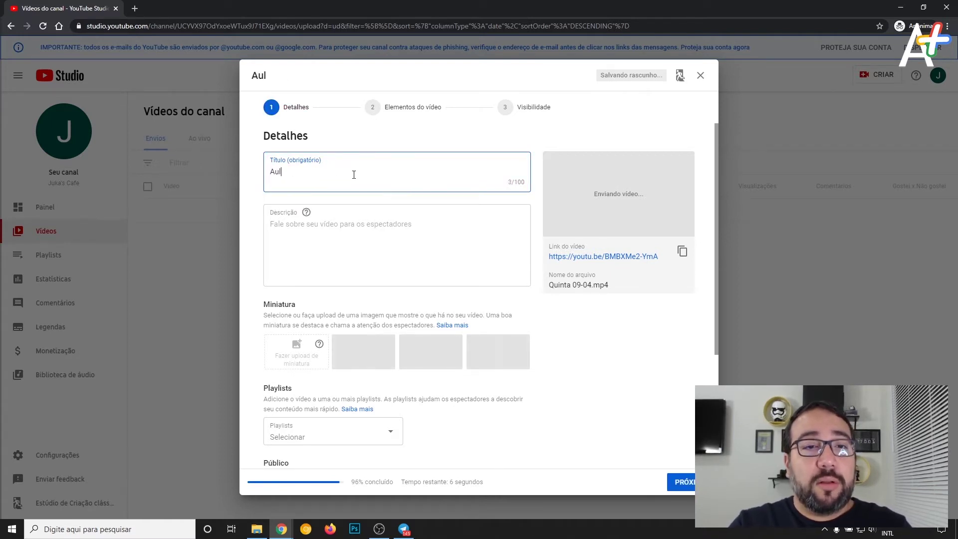
{"action": "type", "text": "a 01"}
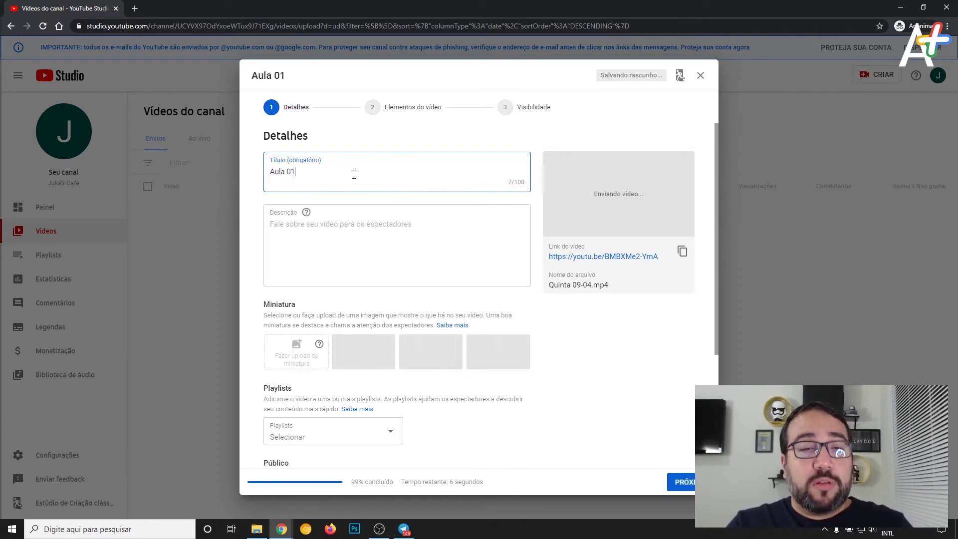
{"action": "left_click", "coordinate": [310, 246]}
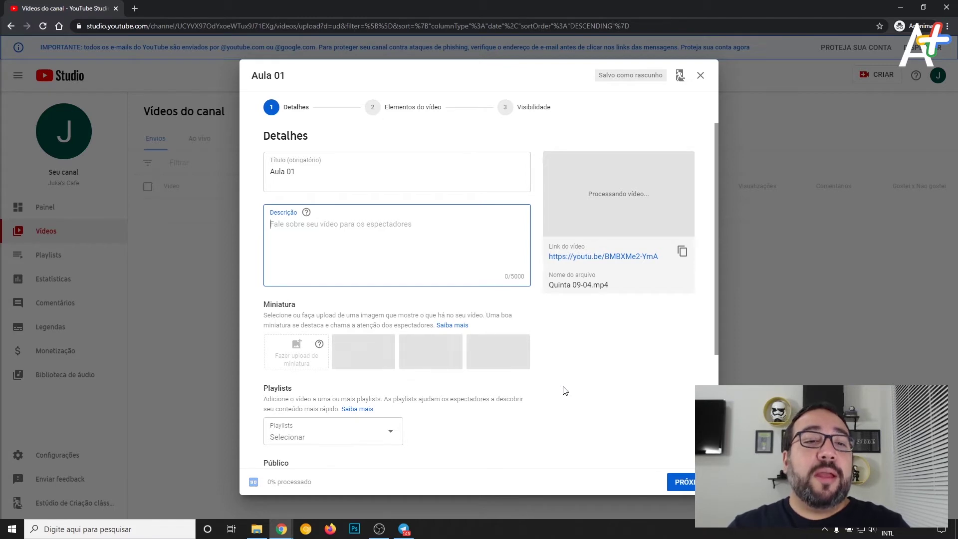
Create a public playlist titled "2Anos" and assign the video to it.
{"action": "left_click", "coordinate": [367, 430]}
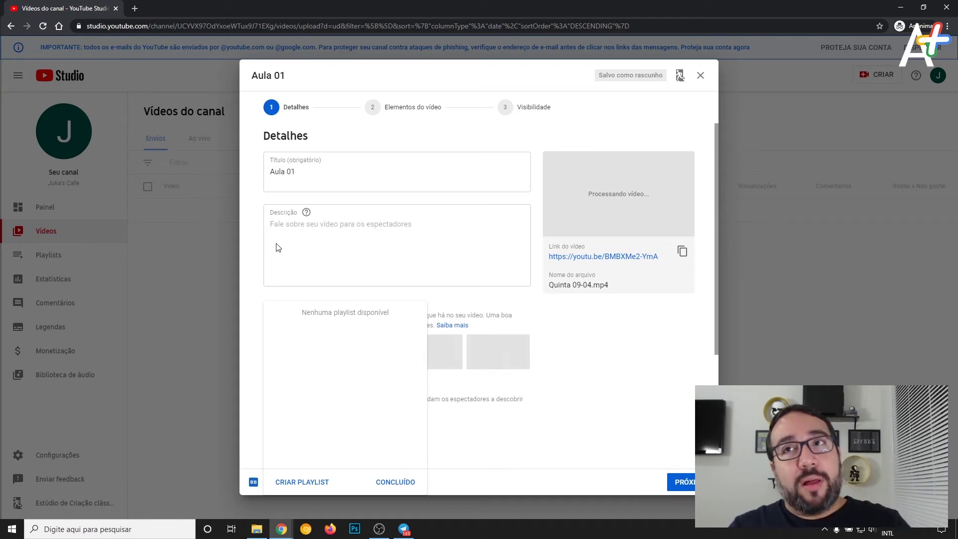
{"action": "left_click", "coordinate": [313, 481]}
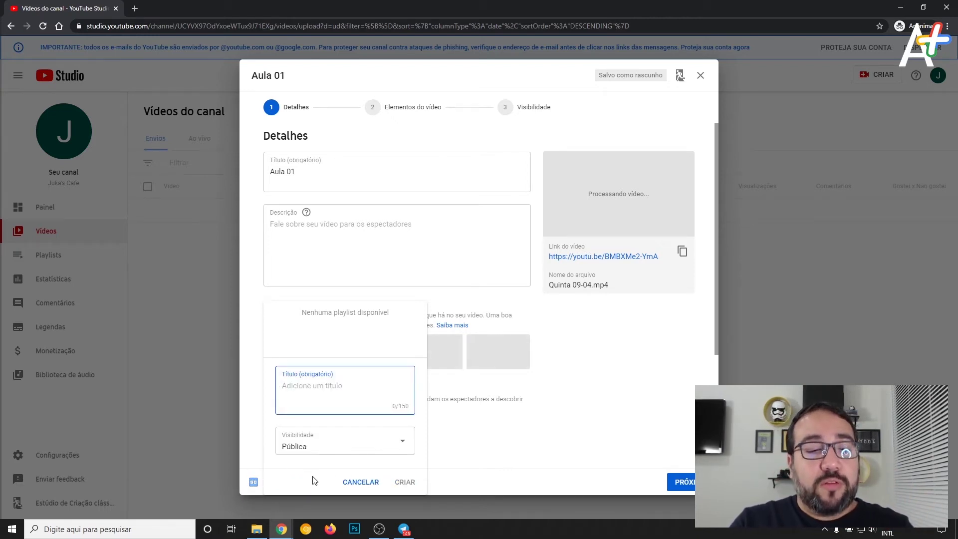
{"action": "type", "text": "@ano"}
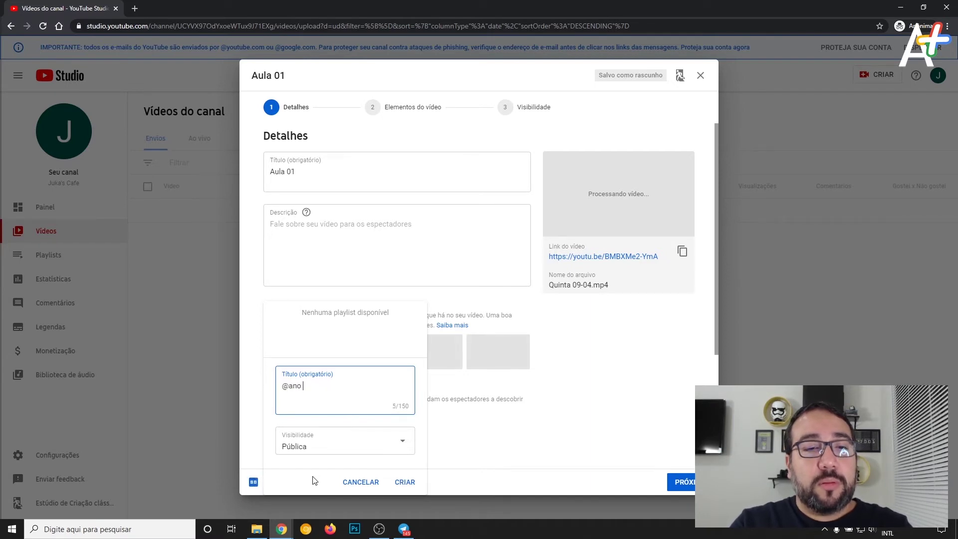
{"action": "key", "text": "BackSpace"}
{"action": "key", "text": "BackSpace"}
{"action": "key", "text": "BackSpace"}
{"action": "type", "text": "2A"}
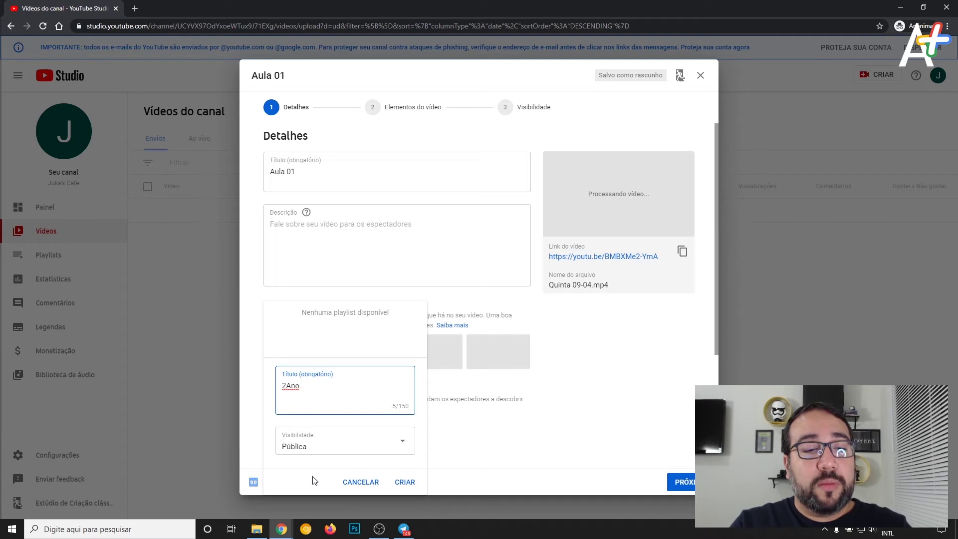
{"action": "key", "text": "BackSpace"}
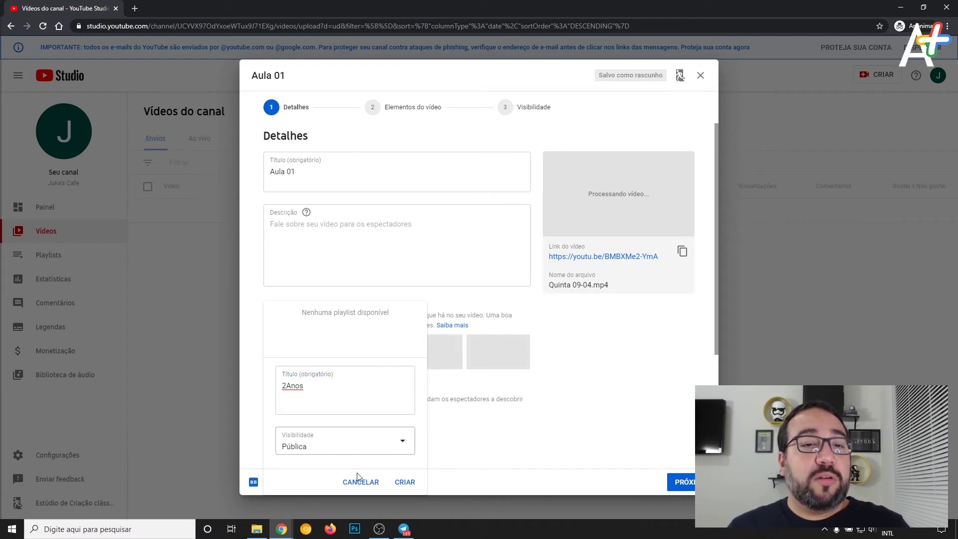
{"action": "left_click", "coordinate": [400, 480]}
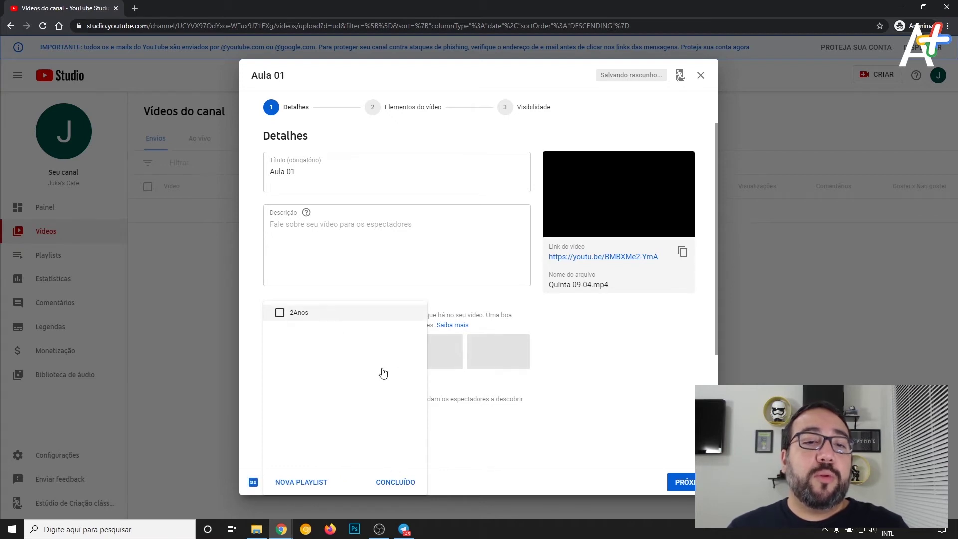
{"action": "left_click", "coordinate": [505, 451]}
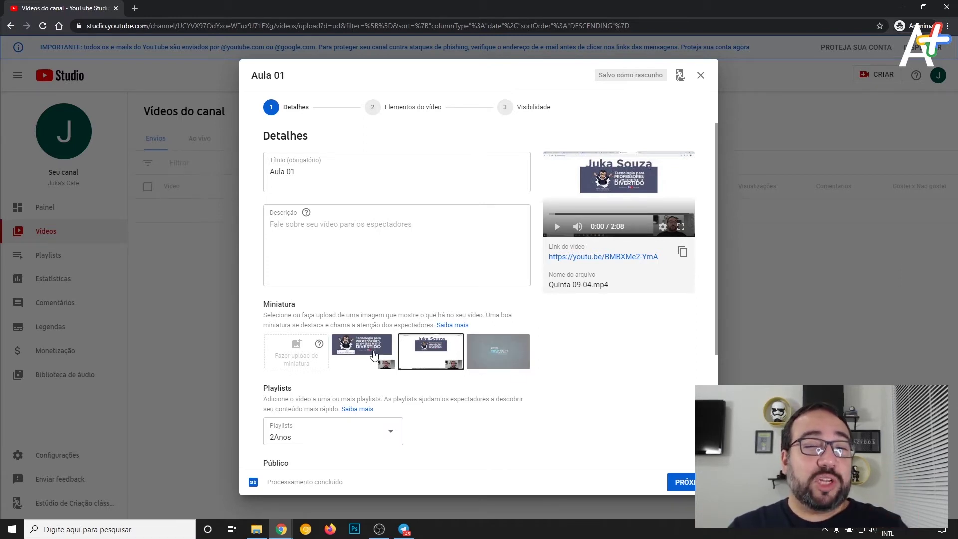
Choose the third suggested thumbnail, the dark intro frame, and set the video's language to Português (Brasil) in the additional options.
{"action": "left_click", "coordinate": [495, 349]}
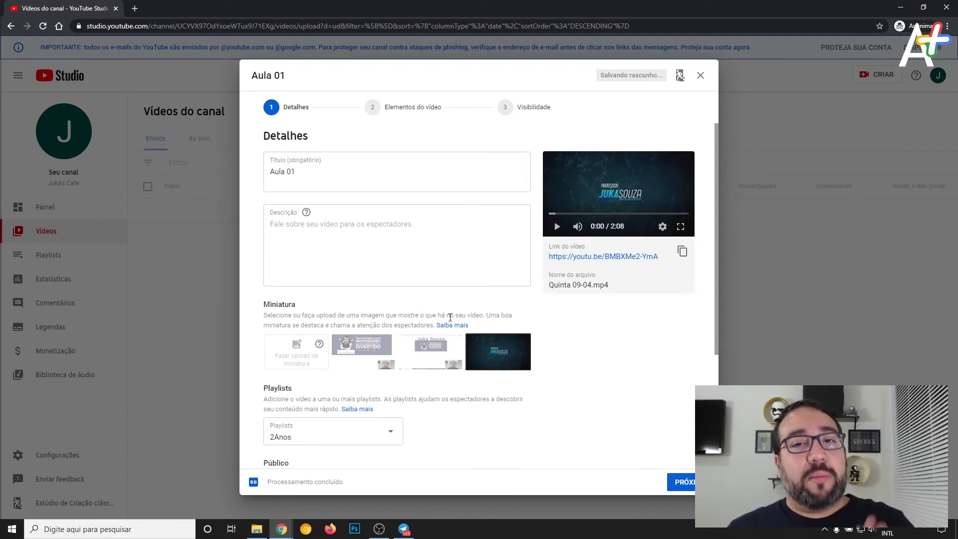
{"action": "left_click", "coordinate": [376, 171]}
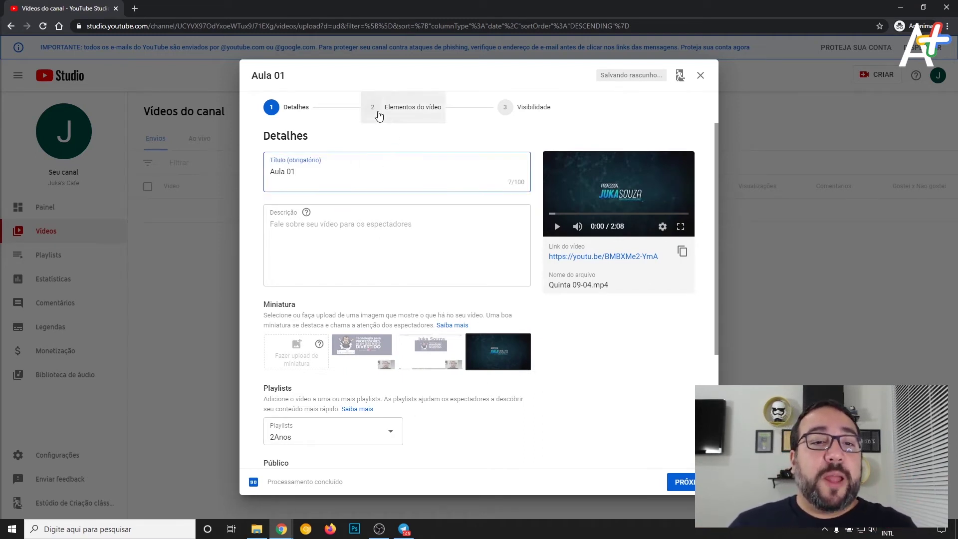
{"action": "scroll", "coordinate": [432, 285], "scroll_direction": "down", "scroll_amount": 3}
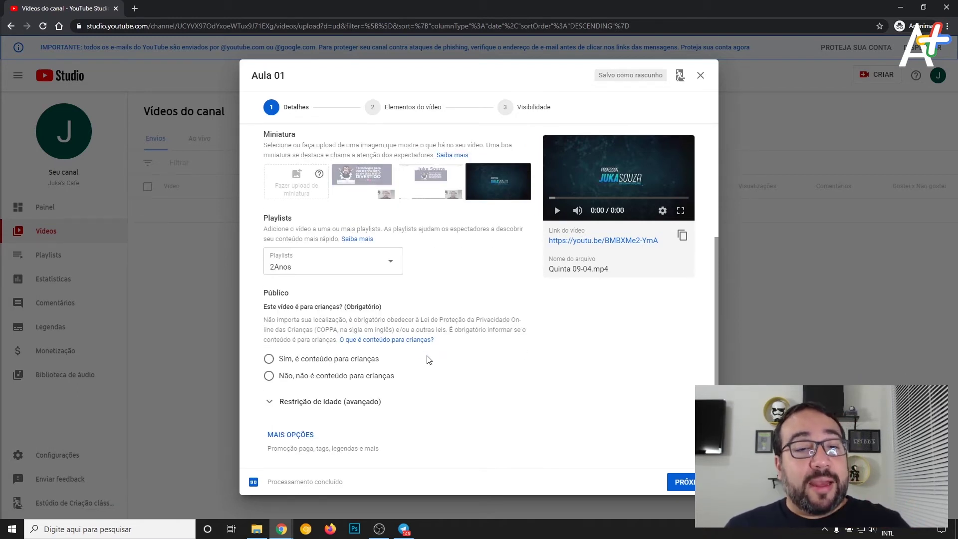
{"action": "left_click", "coordinate": [302, 435]}
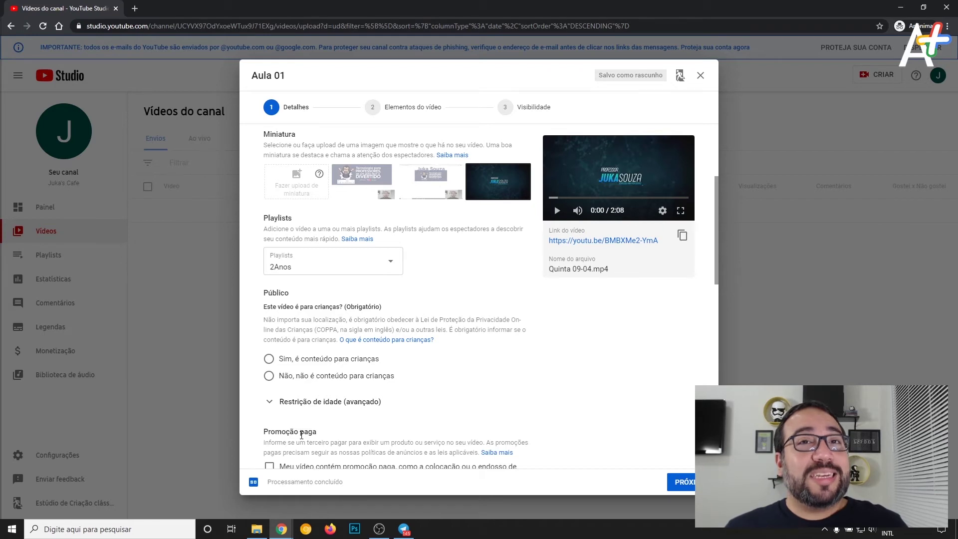
{"action": "scroll", "coordinate": [449, 378], "scroll_direction": "down", "scroll_amount": 7}
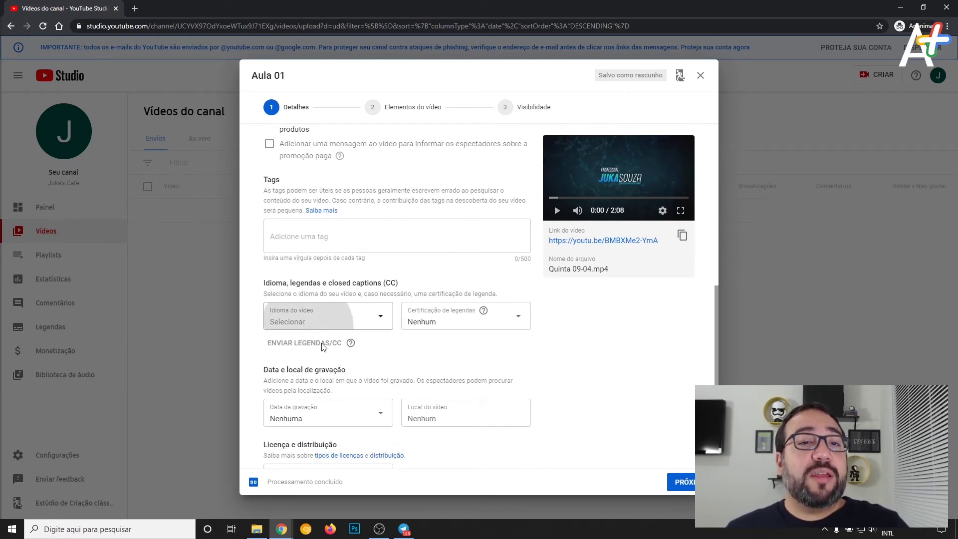
{"action": "left_click", "coordinate": [299, 320]}
{"action": "left_click", "coordinate": [572, 310]}
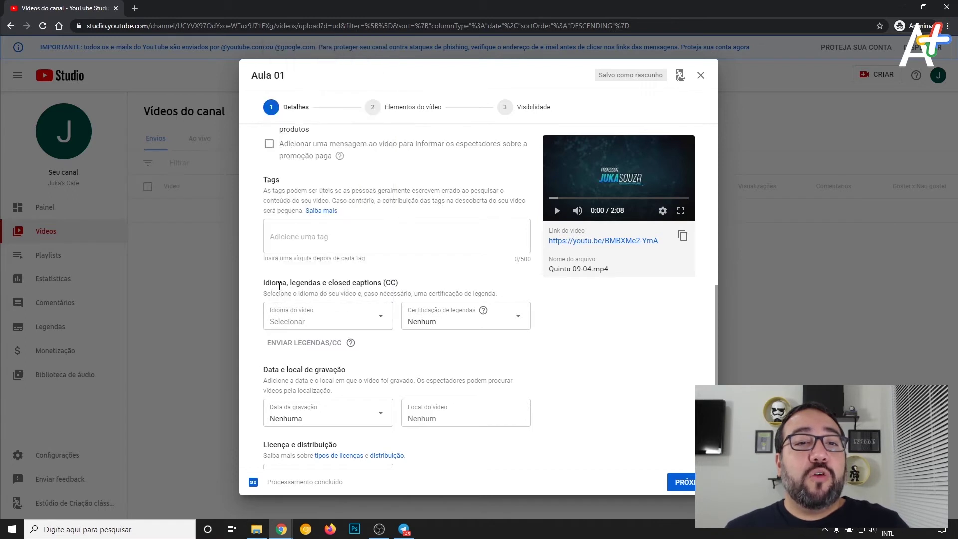
{"action": "left_click", "coordinate": [333, 328]}
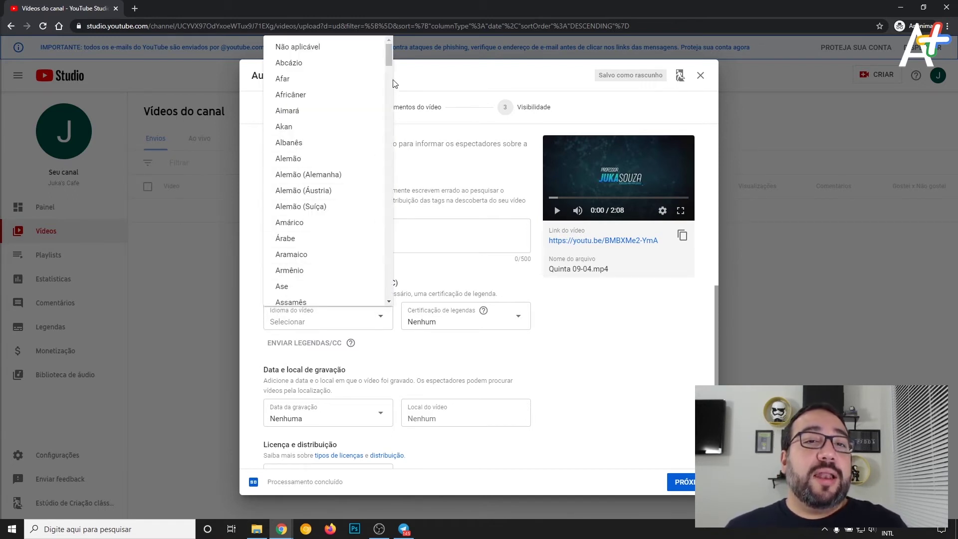
{"action": "left_click_drag", "start_coordinate": [391, 55], "coordinate": [376, 243]}
{"action": "left_click", "coordinate": [329, 80]}
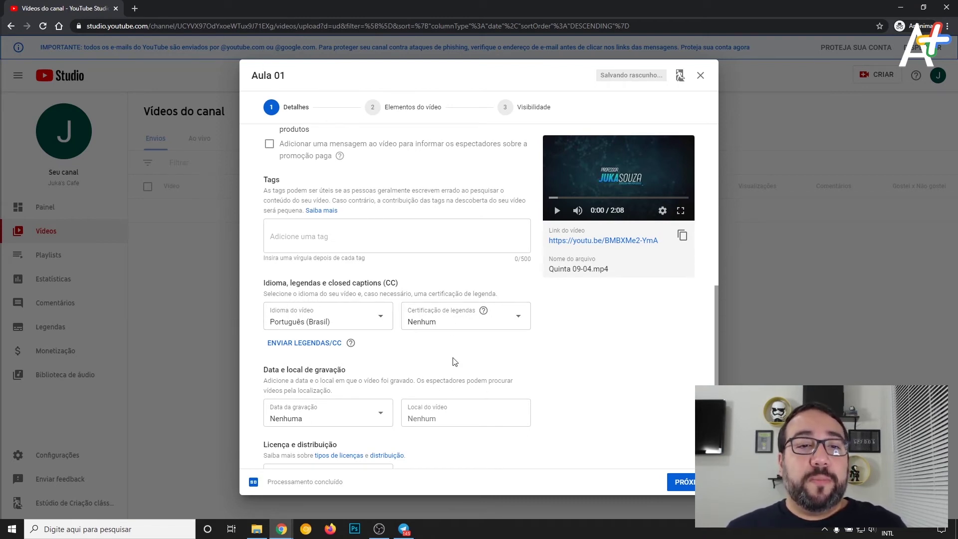
Answer the required audience question with "Não, não é conteúdo para crianças".
{"action": "scroll", "coordinate": [604, 425], "scroll_direction": "up", "scroll_amount": 10}
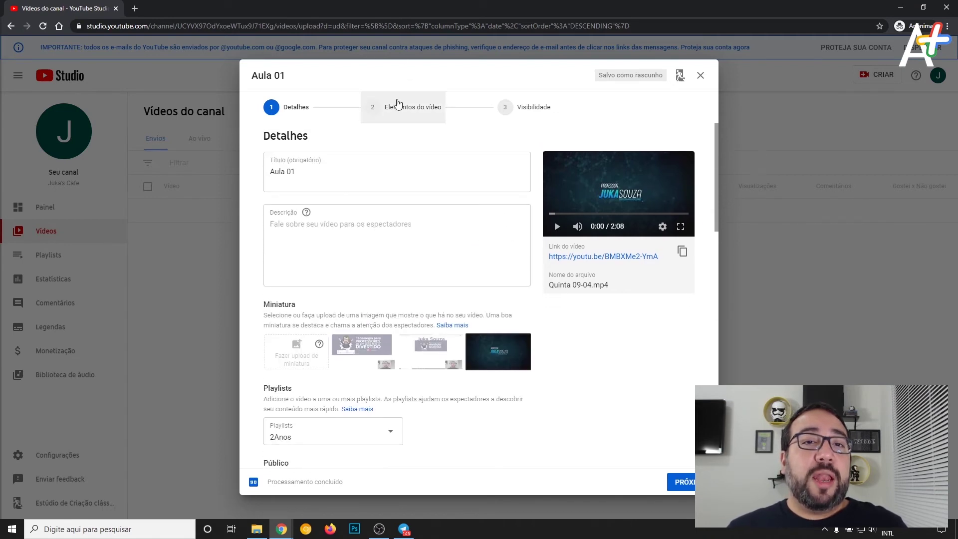
{"action": "left_click", "coordinate": [401, 107]}
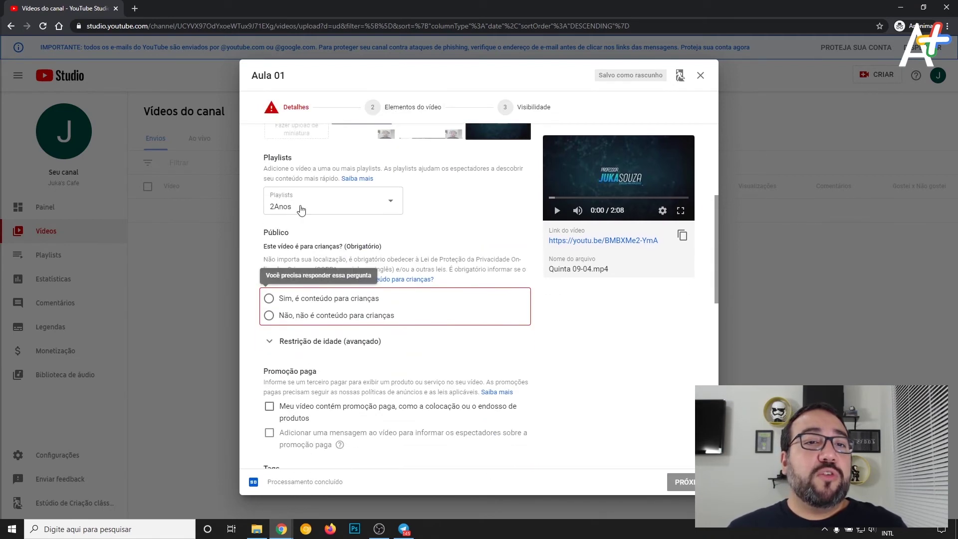
{"action": "left_click", "coordinate": [268, 315]}
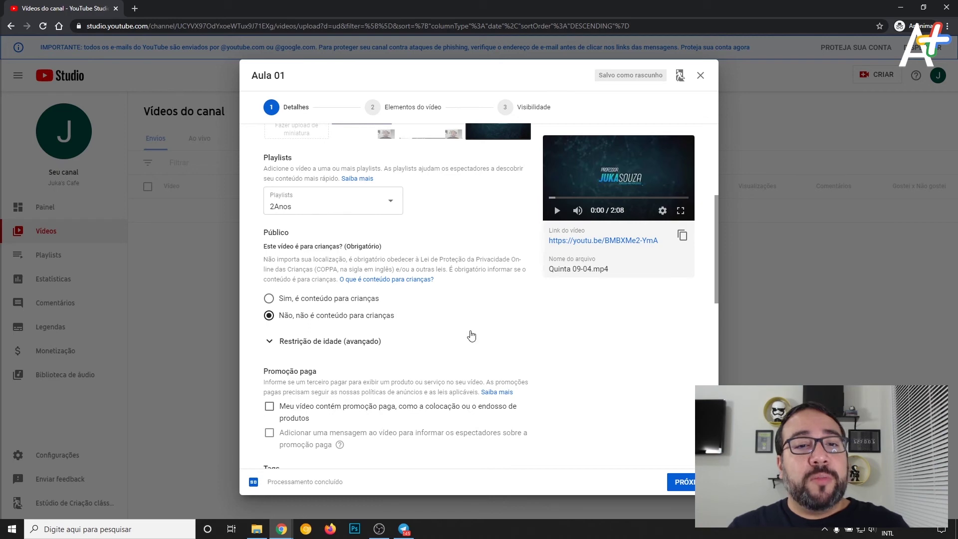
Skip the end screen and cards, set the video's visibility to Não listado, and save it.
{"action": "scroll", "coordinate": [390, 303], "scroll_direction": "up", "scroll_amount": 5}
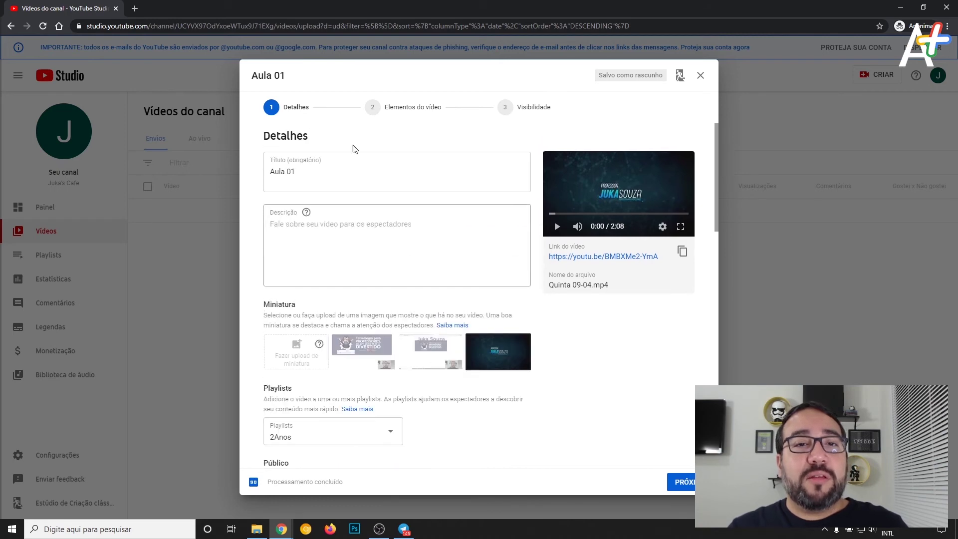
{"action": "left_click", "coordinate": [416, 119]}
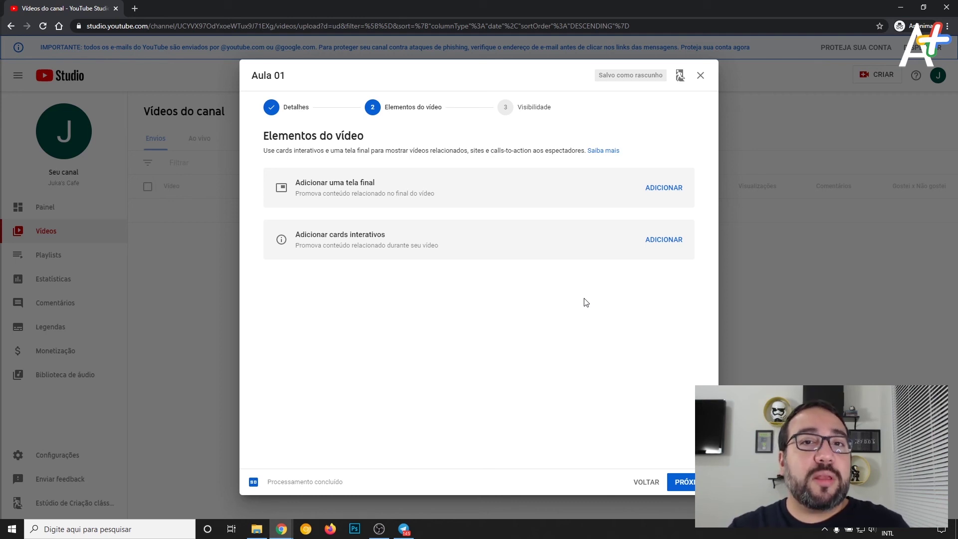
{"action": "left_click", "coordinate": [517, 111]}
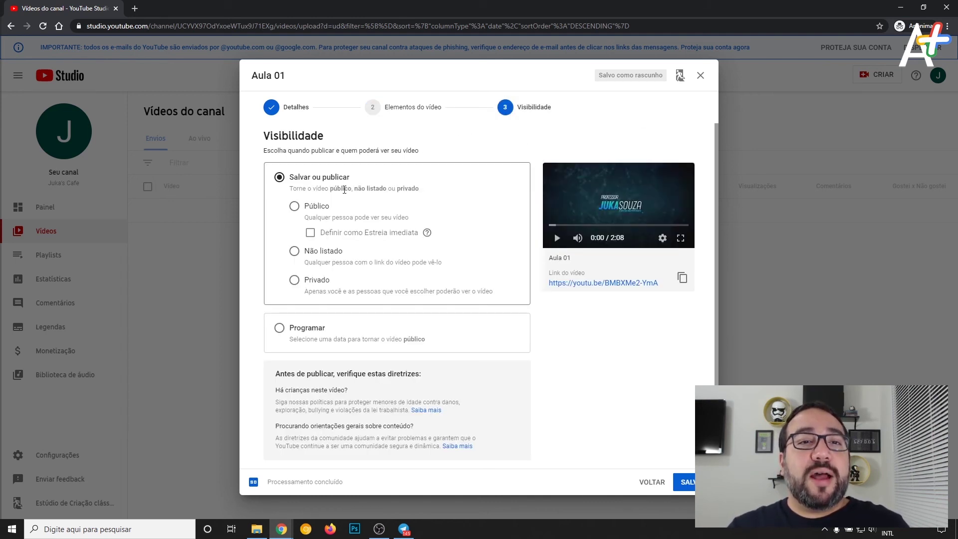
{"action": "left_click", "coordinate": [297, 252]}
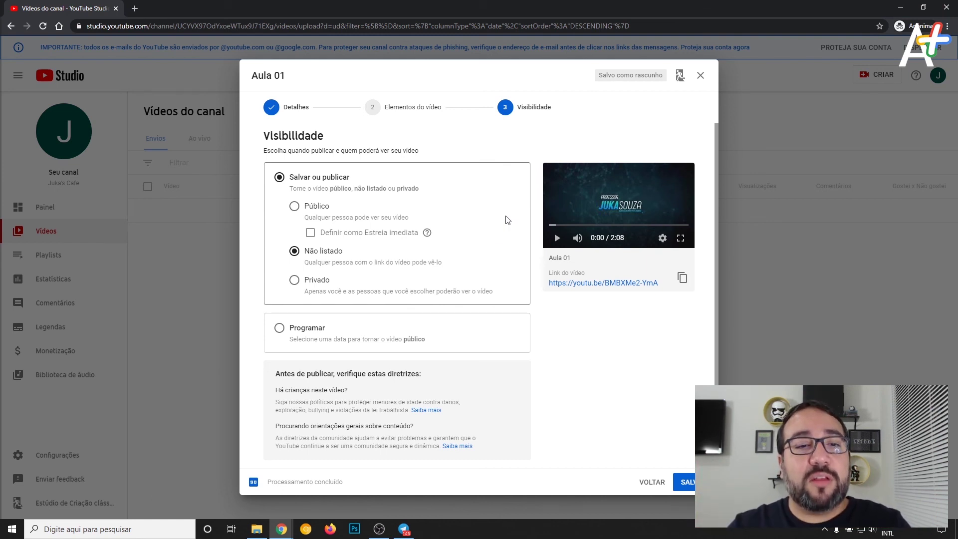
{"action": "left_click", "coordinate": [687, 482]}
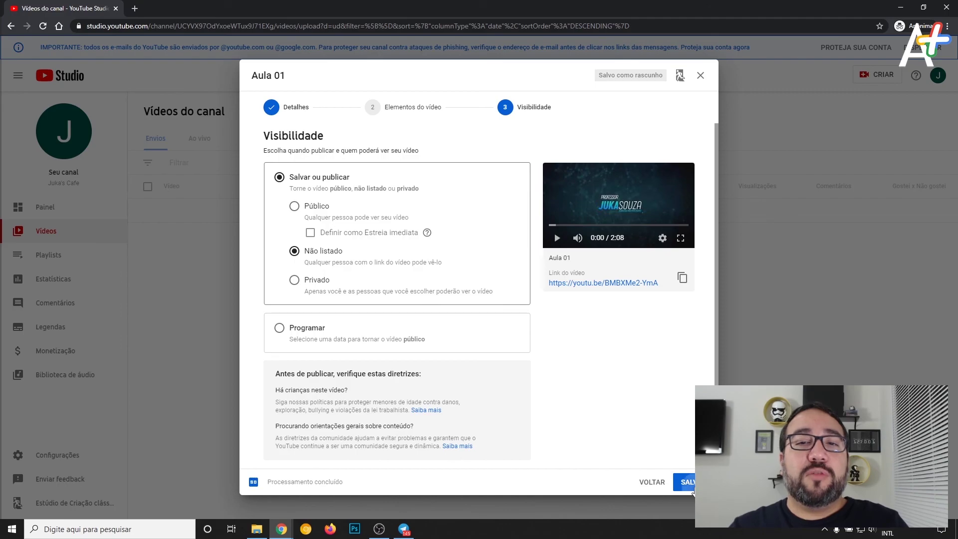